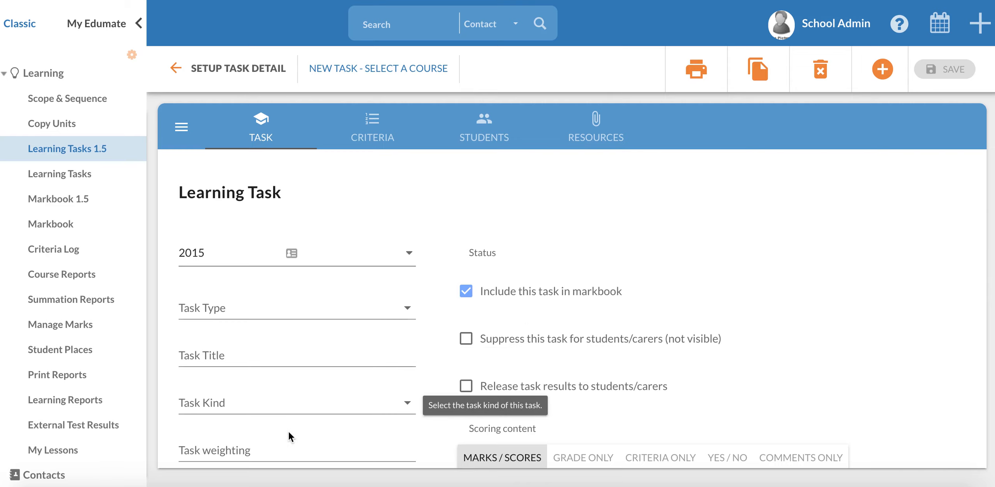
Look through the new task's Criteria, Students and Resources sections, returning to the Task details
scroll(283, 438, "down", 4)
scroll(284, 441, "up", 3)
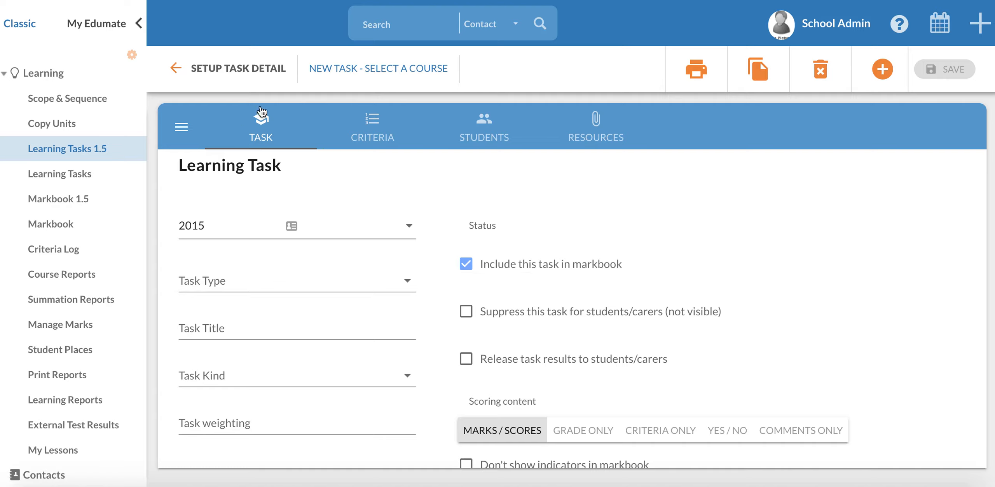
left_click(372, 132)
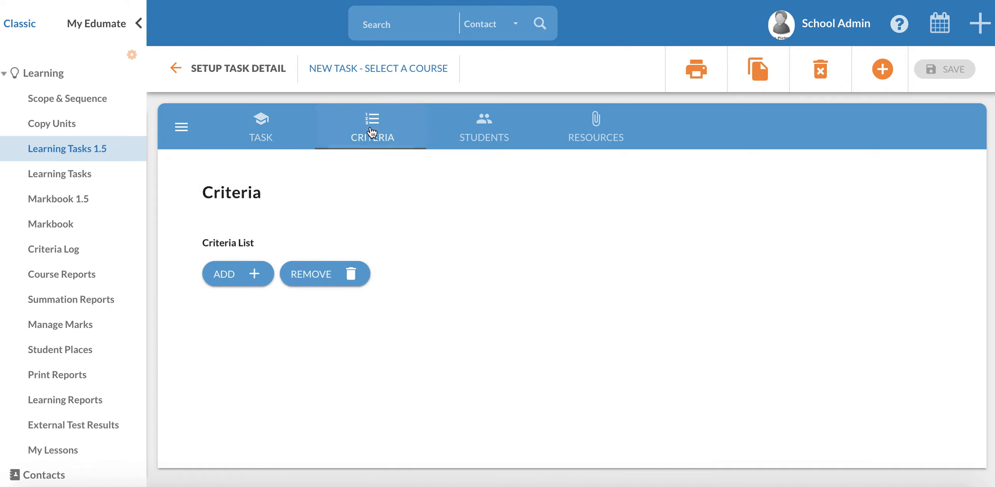
left_click(469, 137)
left_click(595, 137)
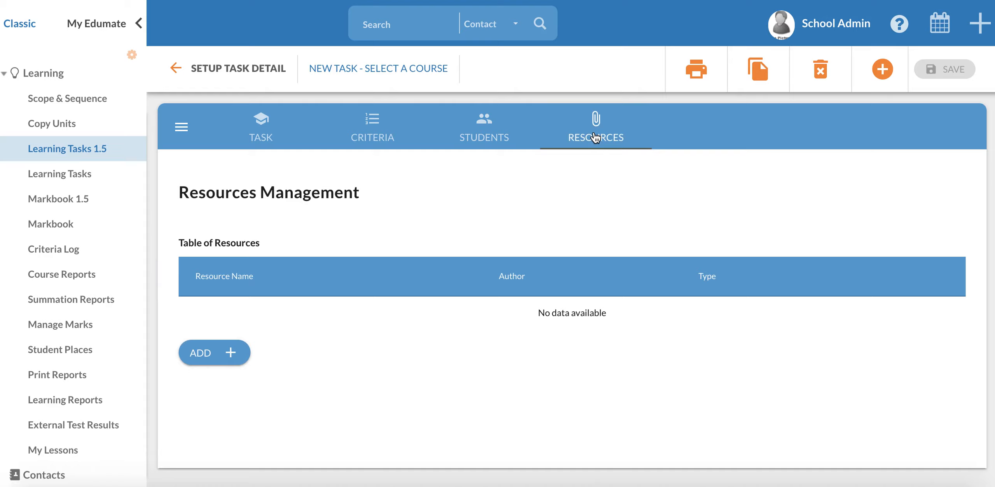
left_click(268, 137)
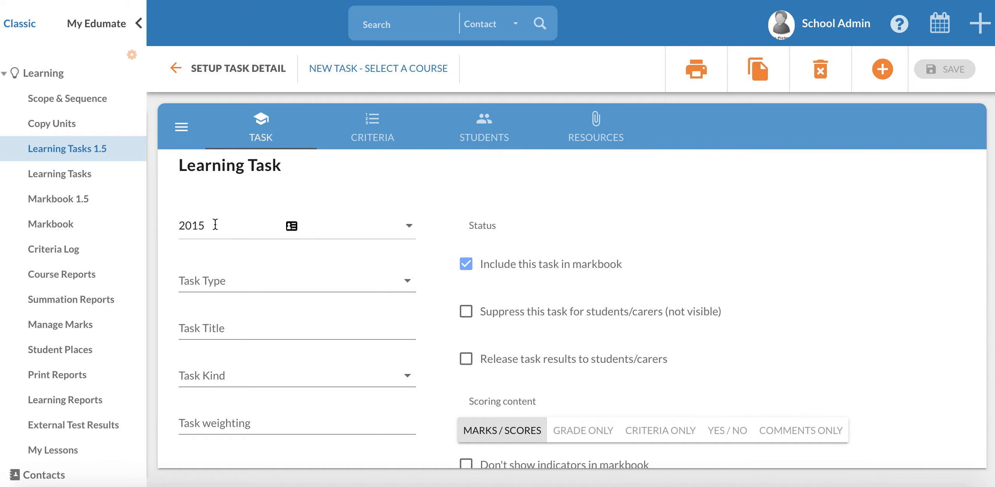
Set the task type to Classwork and look over the fields offered for it
left_click(225, 281)
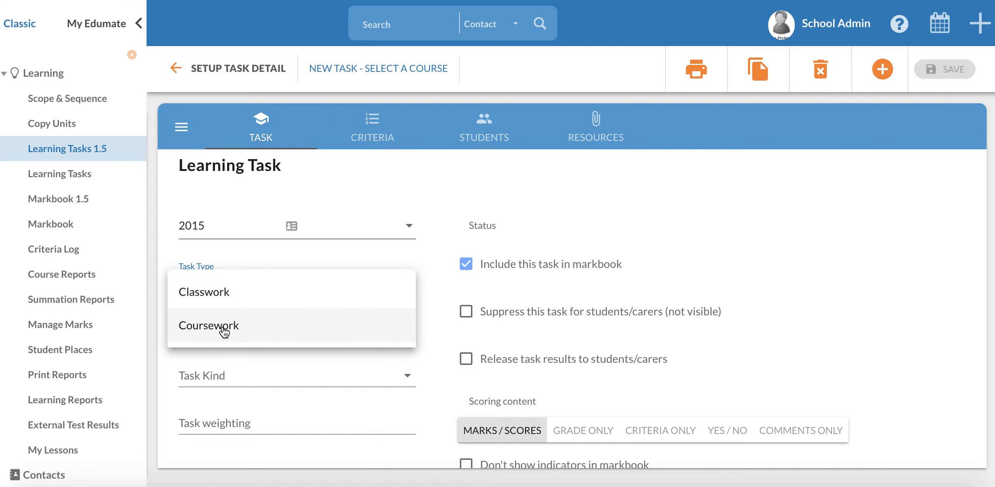
left_click(227, 295)
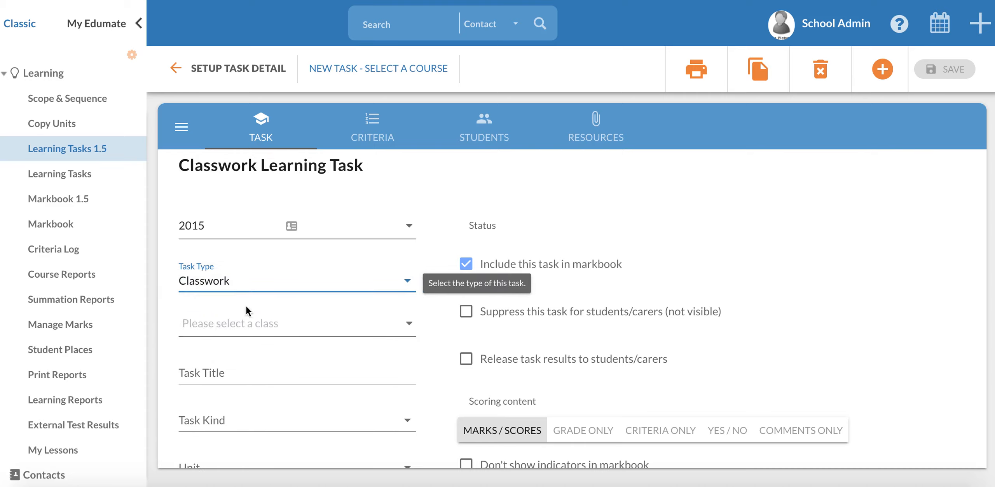
scroll(306, 345, "down", 4)
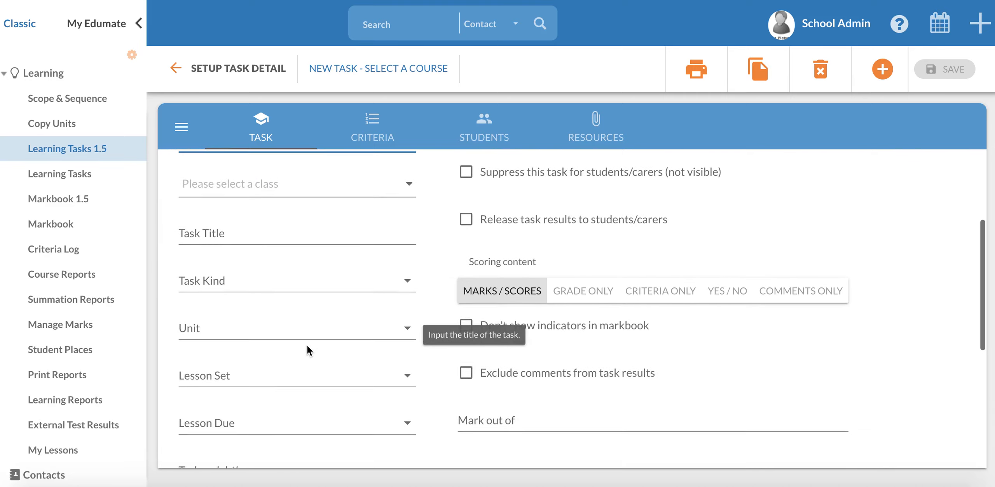
scroll(307, 350, "down", 1)
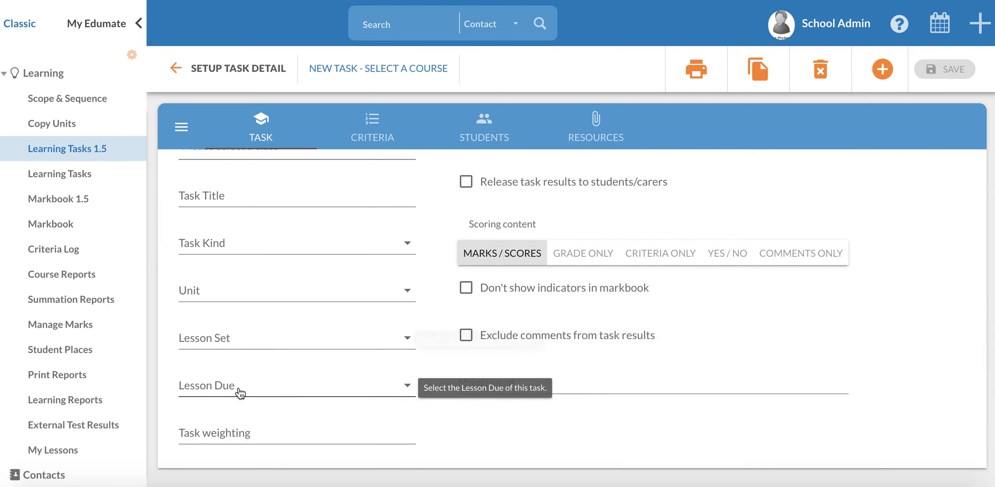
scroll(318, 354, "up", 4)
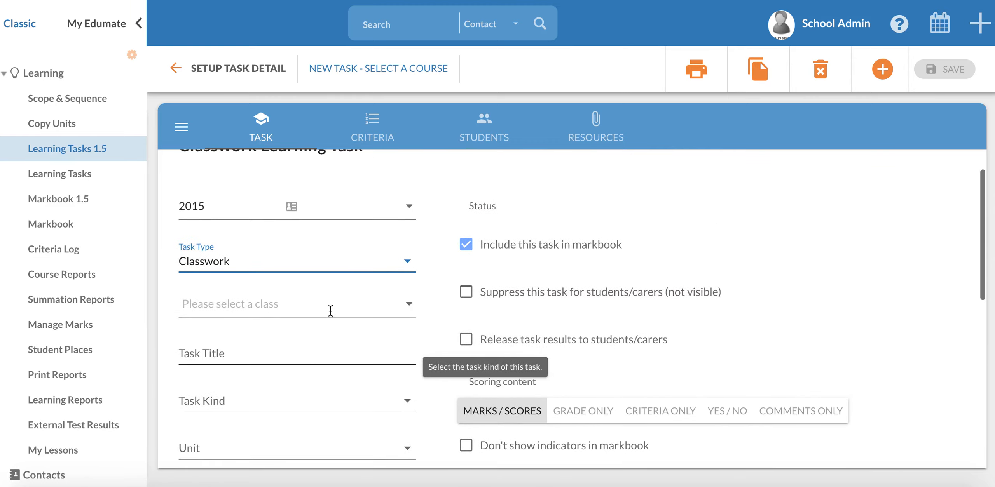
Set the task type to Coursework and choose Geography - Year 11 as the course
left_click(408, 265)
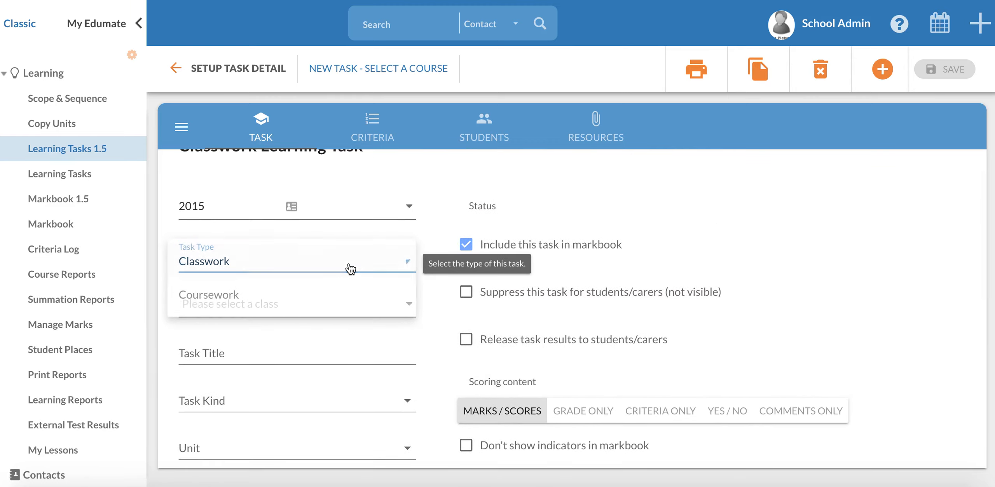
left_click(205, 299)
scroll(272, 365, "down", 2)
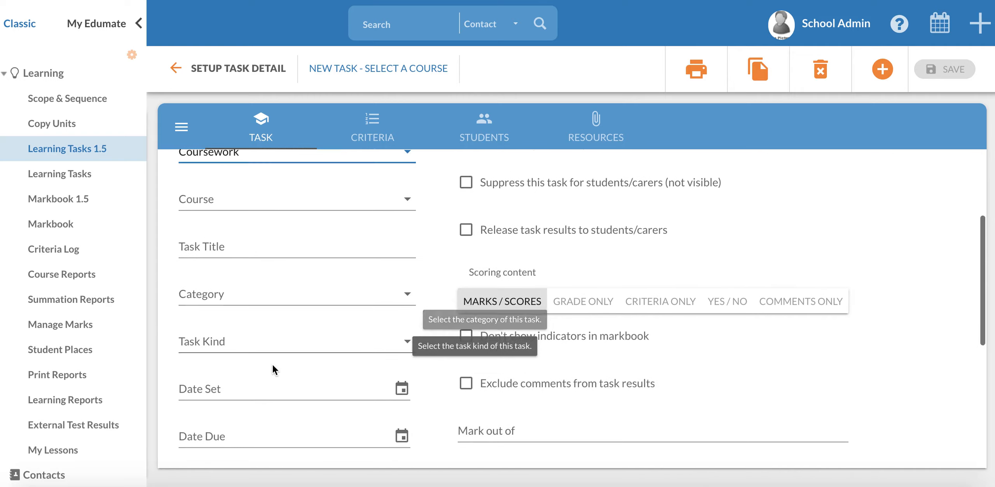
scroll(274, 369, "down", 1)
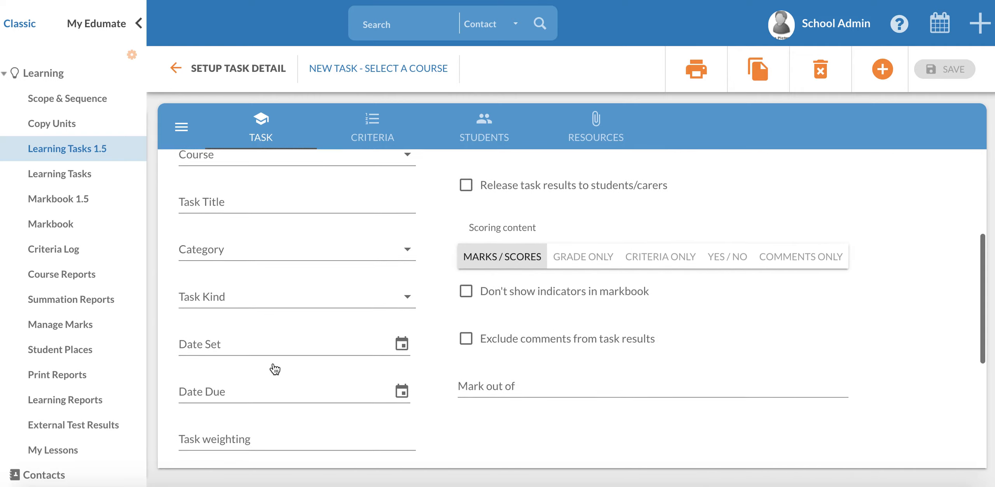
scroll(275, 369, "up", 3)
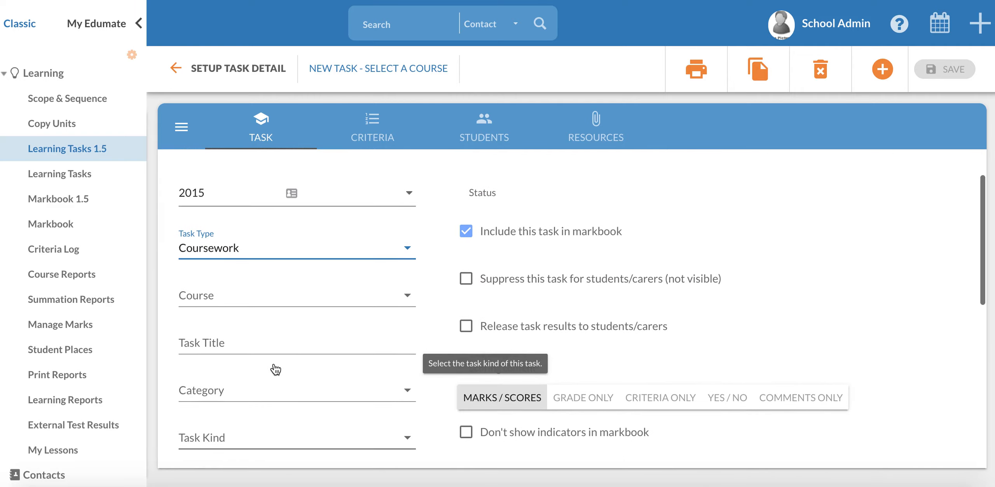
left_click(243, 296)
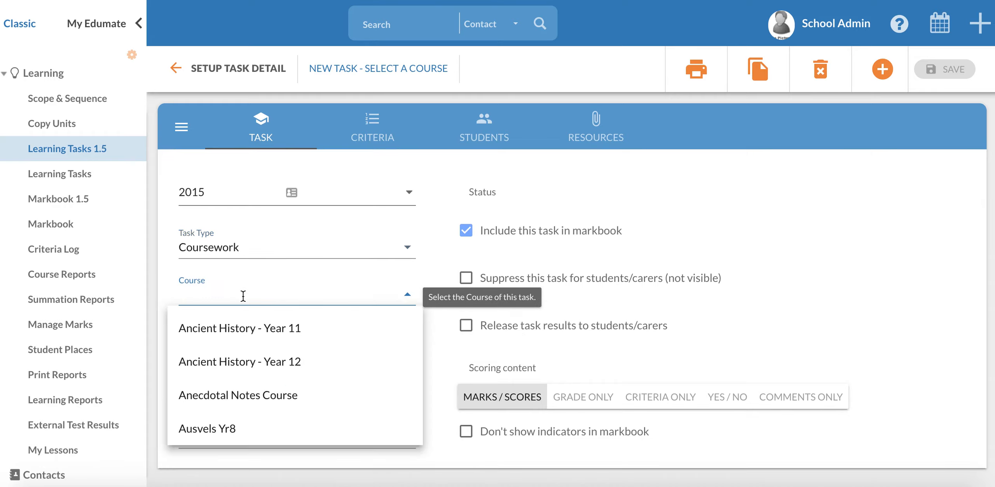
type("geog")
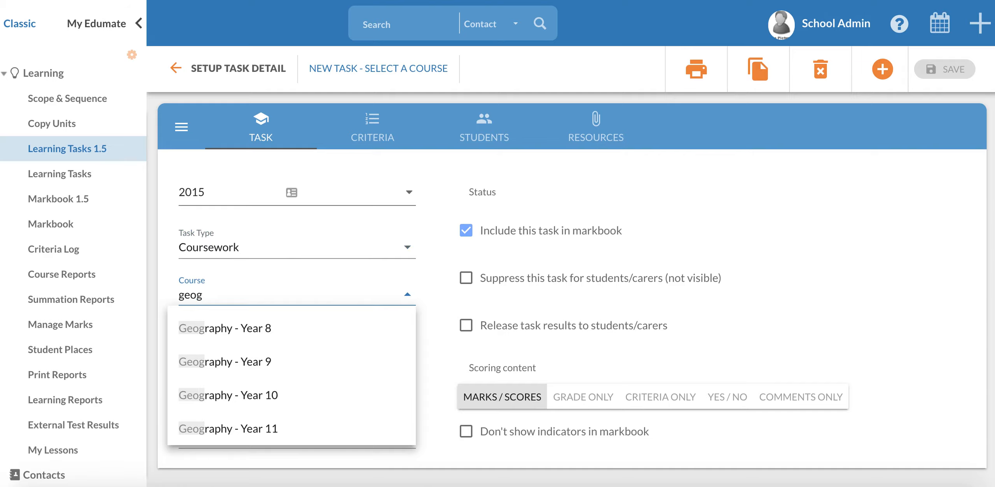
left_click(216, 428)
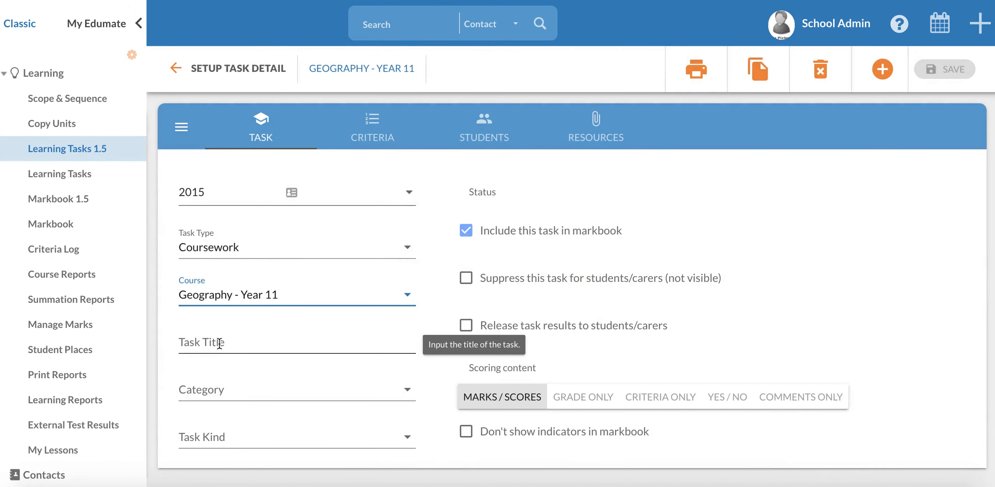
Enter "Test GC Task" as the task title
left_click(219, 343)
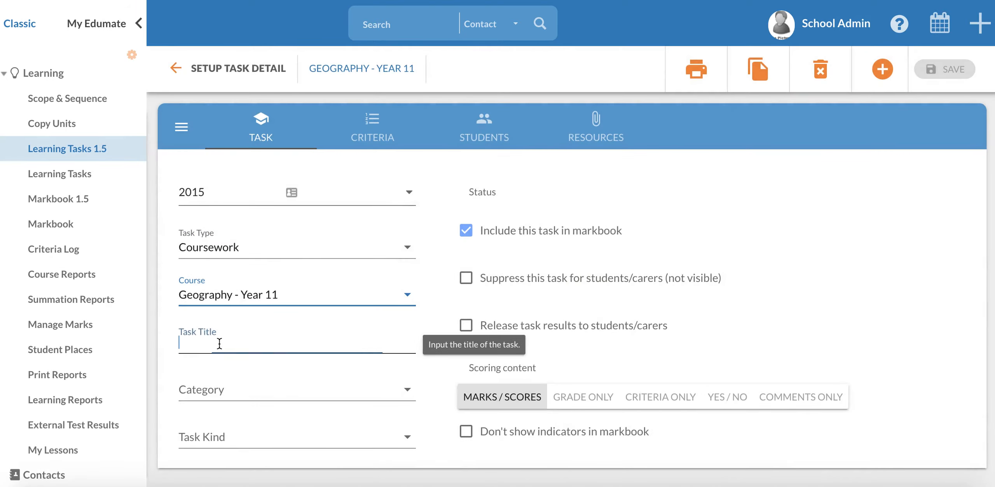
type("Test G")
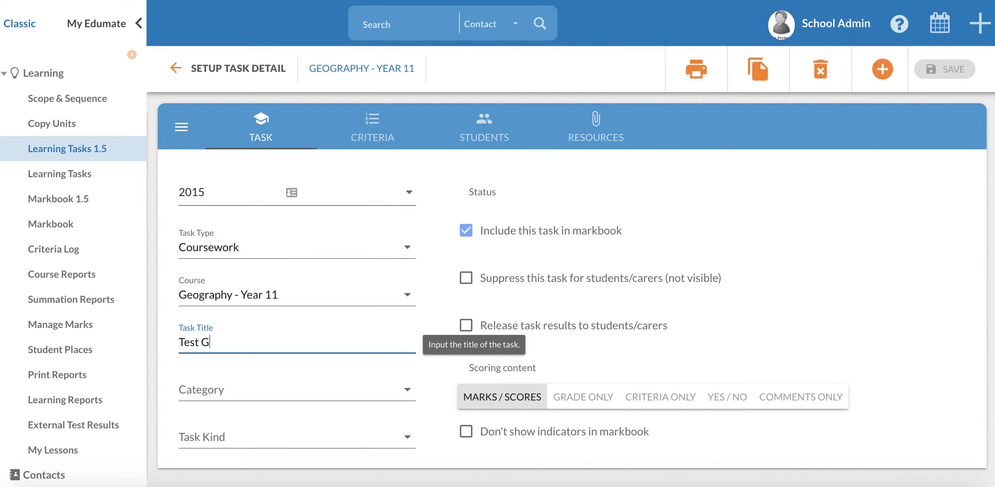
type("C")
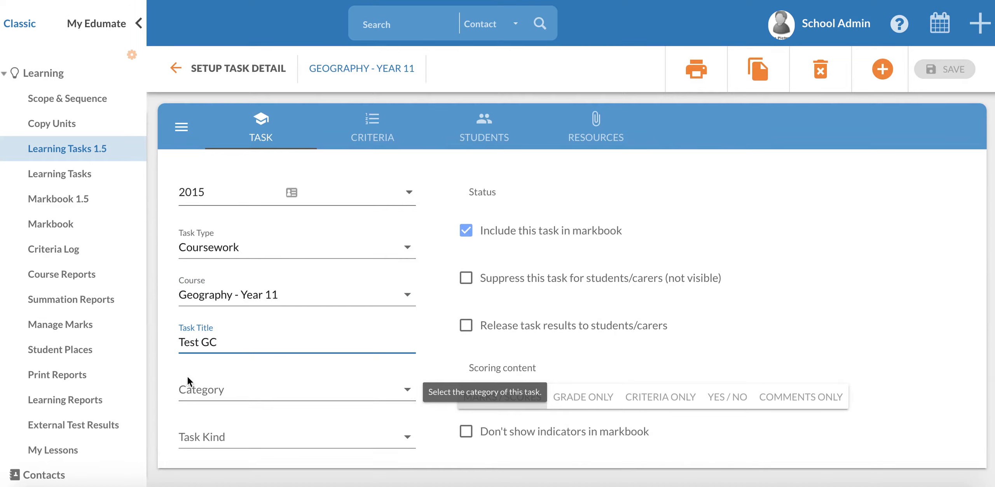
type(" Task")
Set the task's category to Coursework / IA and its kind to Case Study
left_click(235, 394)
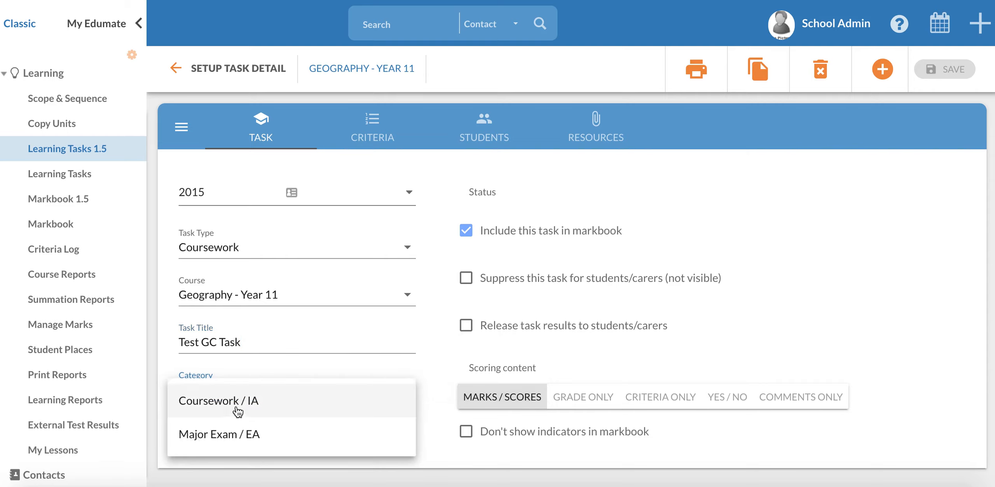
left_click(237, 410)
scroll(277, 418, "down", 1)
scroll(281, 420, "down", 1)
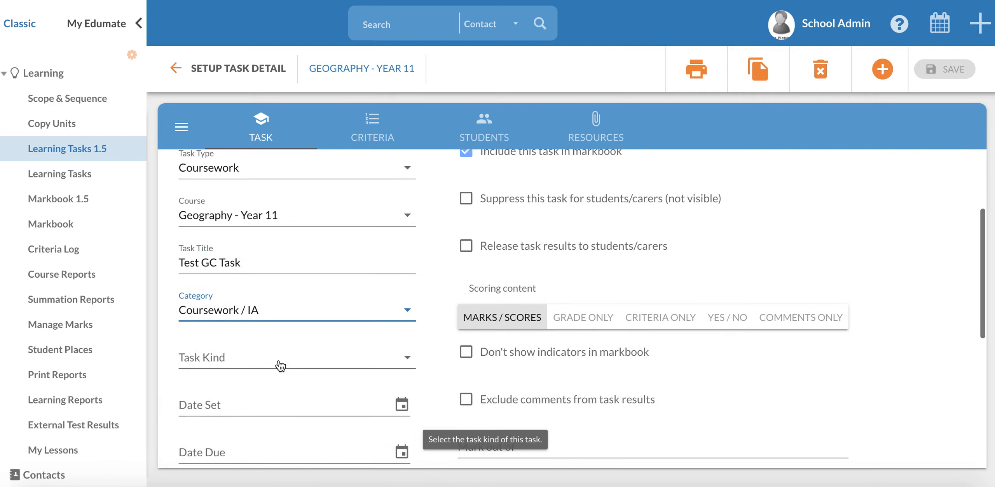
left_click(280, 365)
left_click(248, 410)
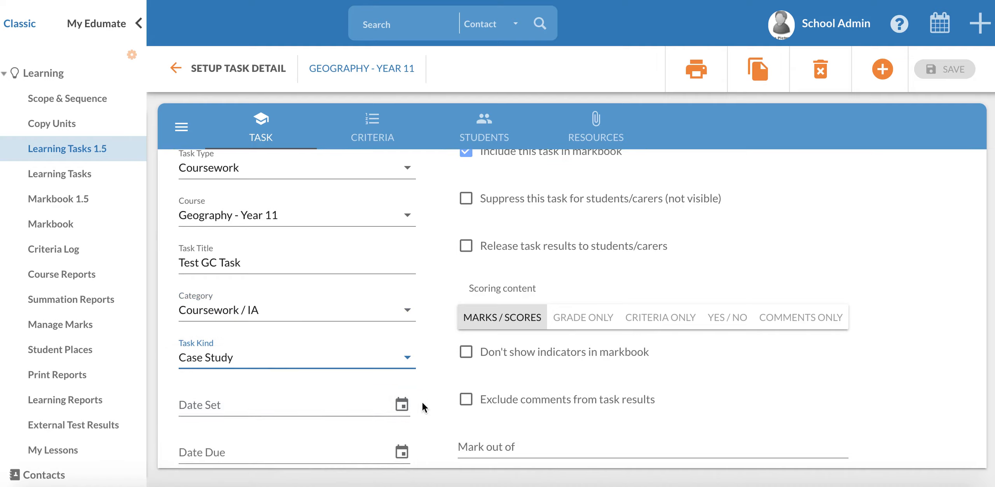
Set both the Date Set and the Date Due of the task to 04/02/2020
left_click(403, 405)
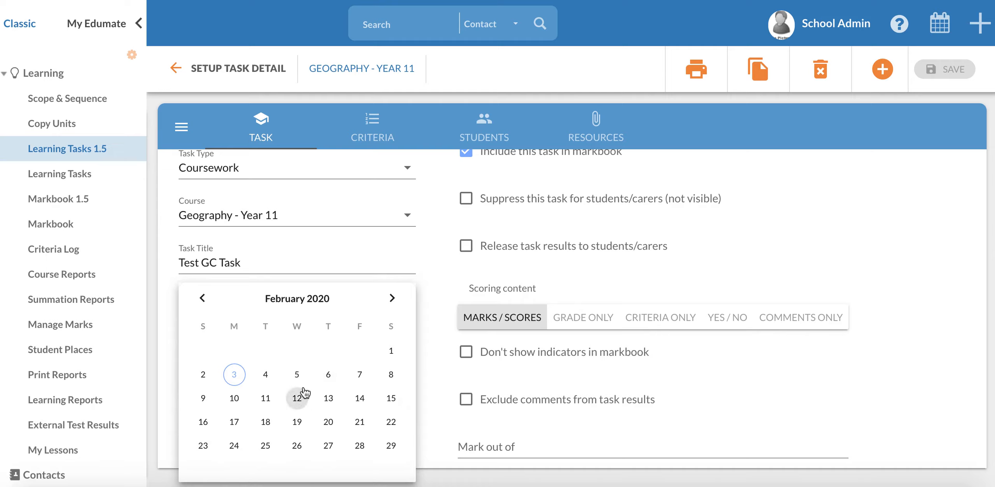
left_click(267, 375)
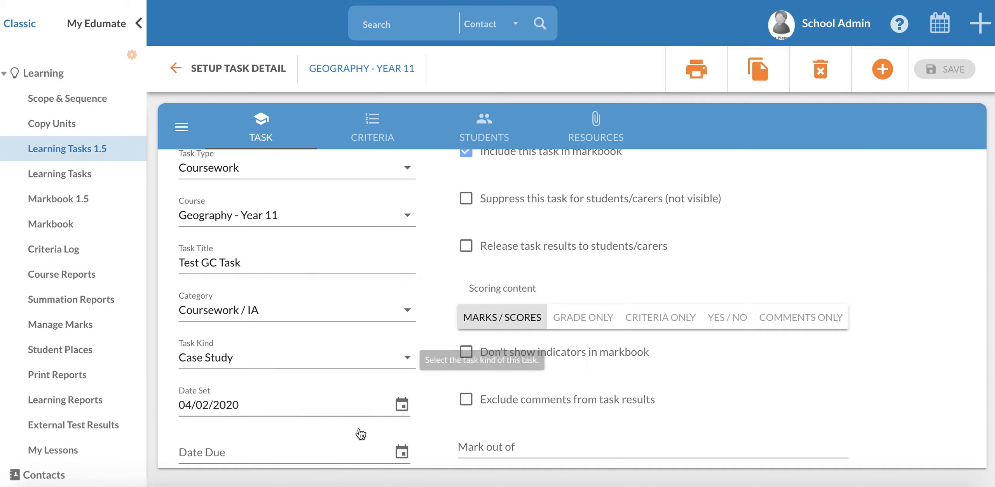
left_click(402, 453)
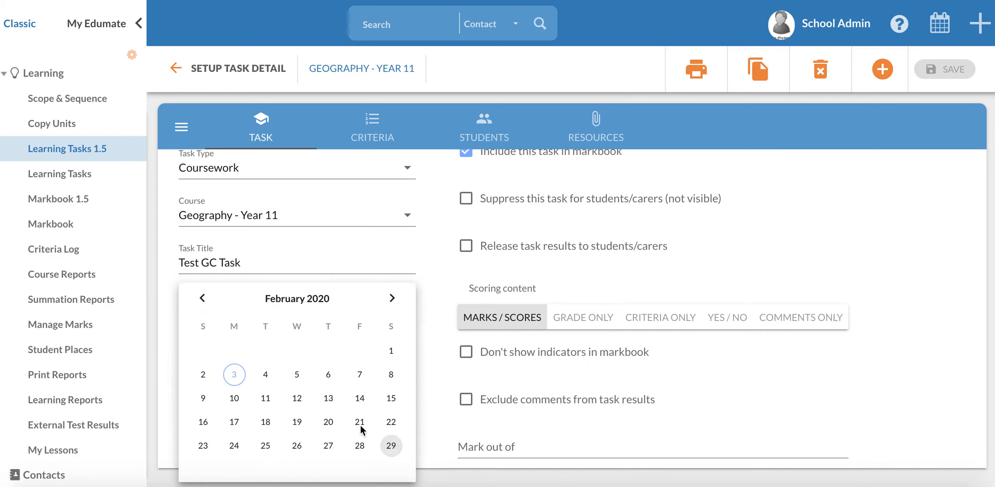
left_click(272, 376)
Set the task weighting to 50 and save the task
scroll(327, 400, "down", 3)
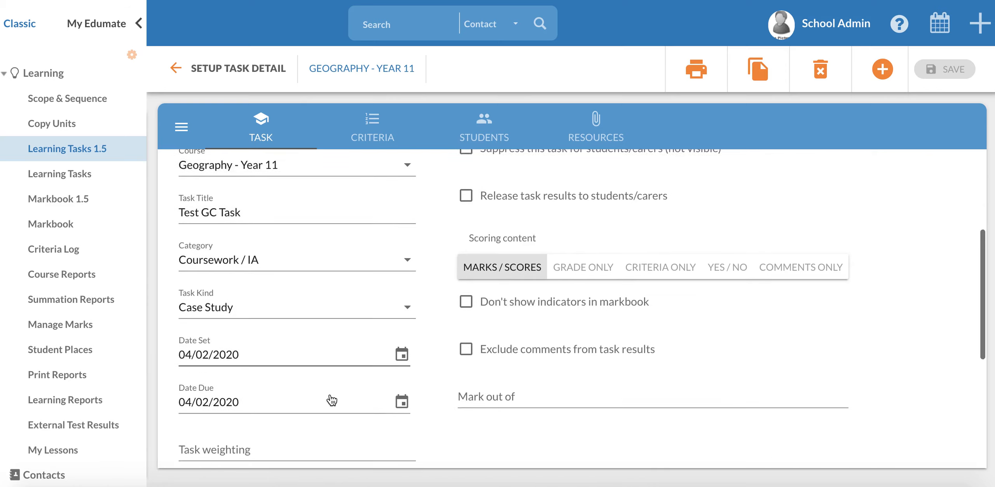
left_click(279, 381)
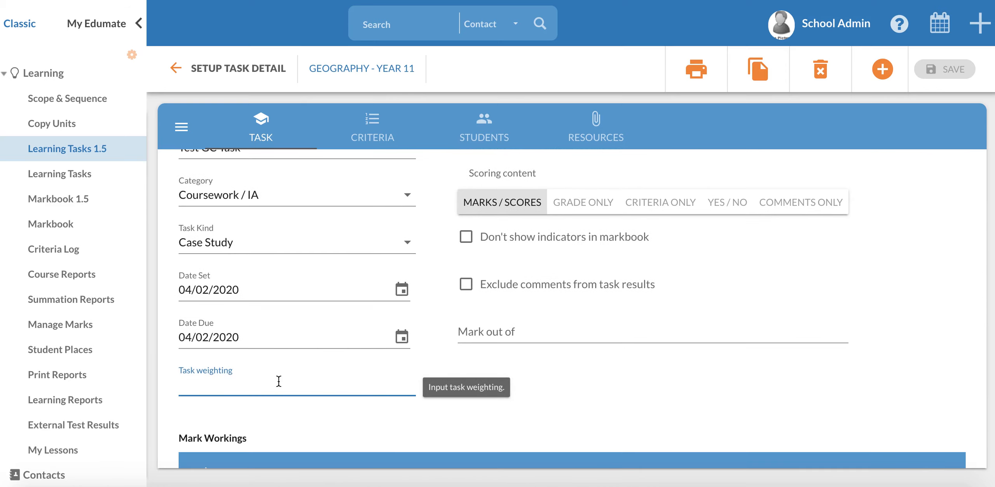
type("50")
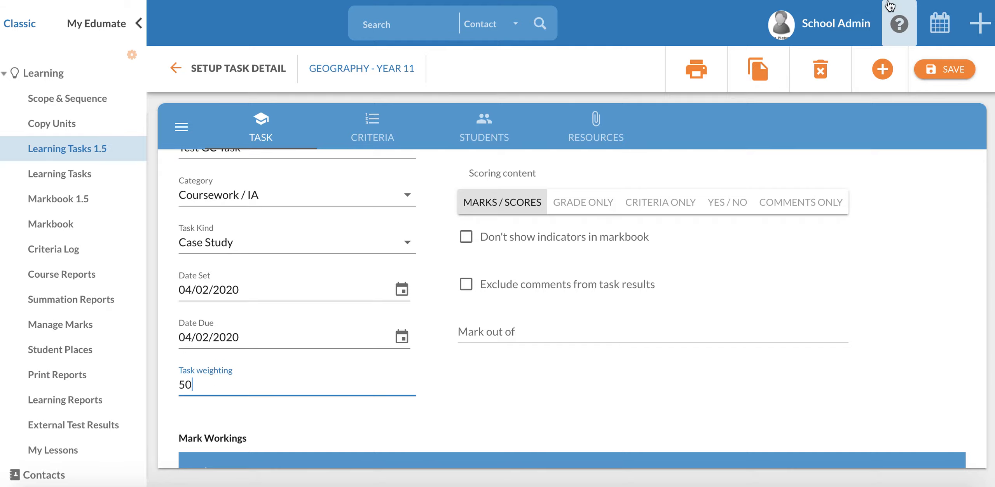
left_click(952, 74)
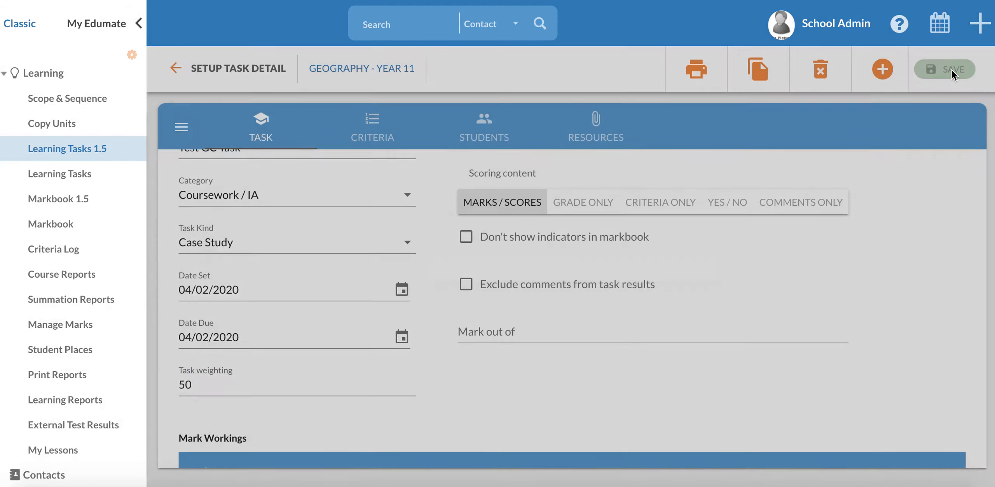
Switch markbook inclusion off and back on, and switch suppression for students/carers on and back off
scroll(372, 260, "up", 6)
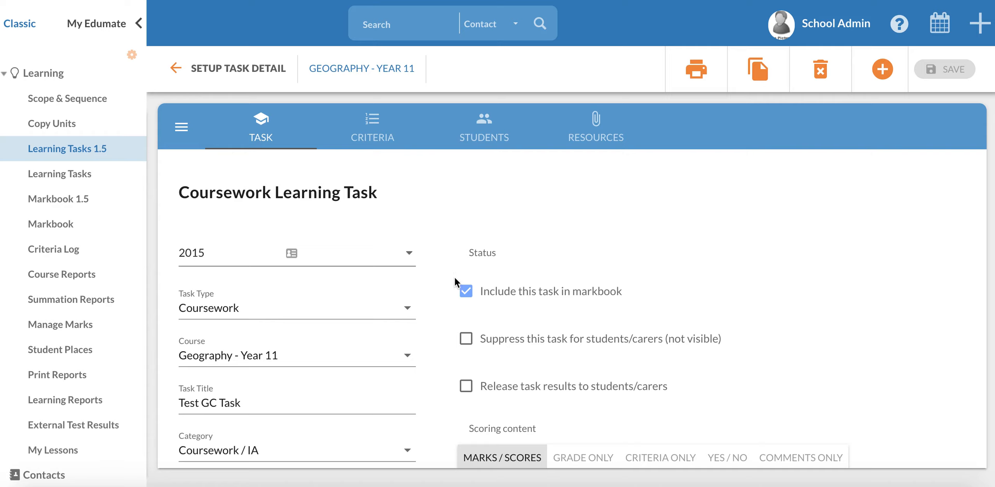
left_click(465, 291)
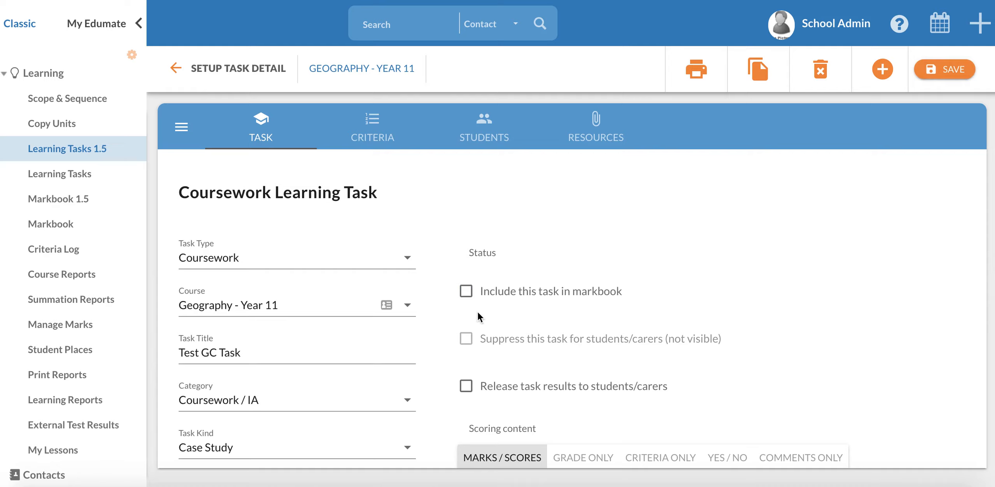
left_click(465, 292)
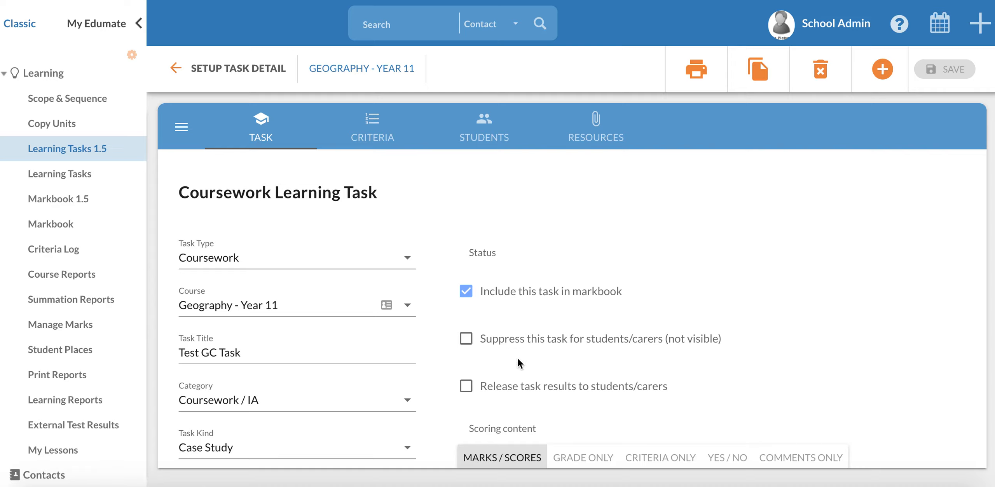
left_click(466, 338)
left_click(465, 339)
Change the task's scoring content to Grade Only
scroll(811, 345, "down", 1)
scroll(811, 348, "down", 4)
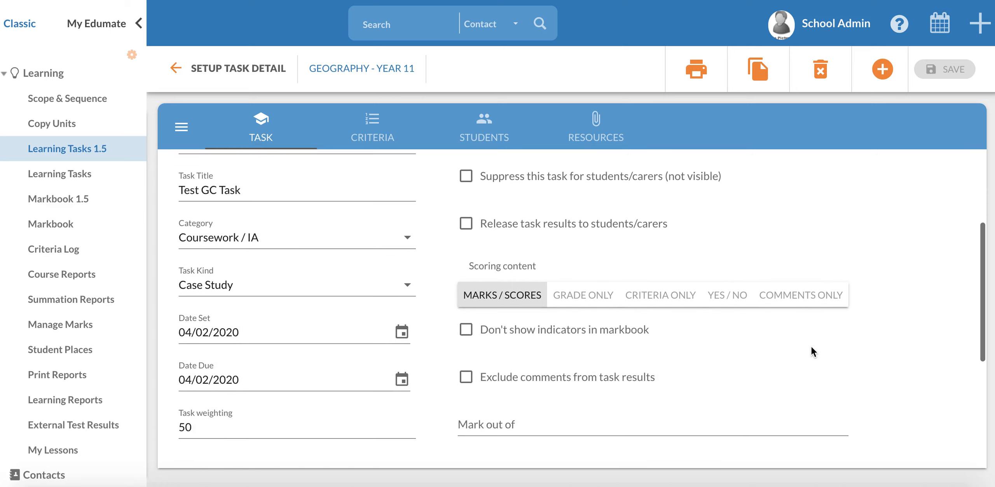
scroll(811, 343, "down", 1)
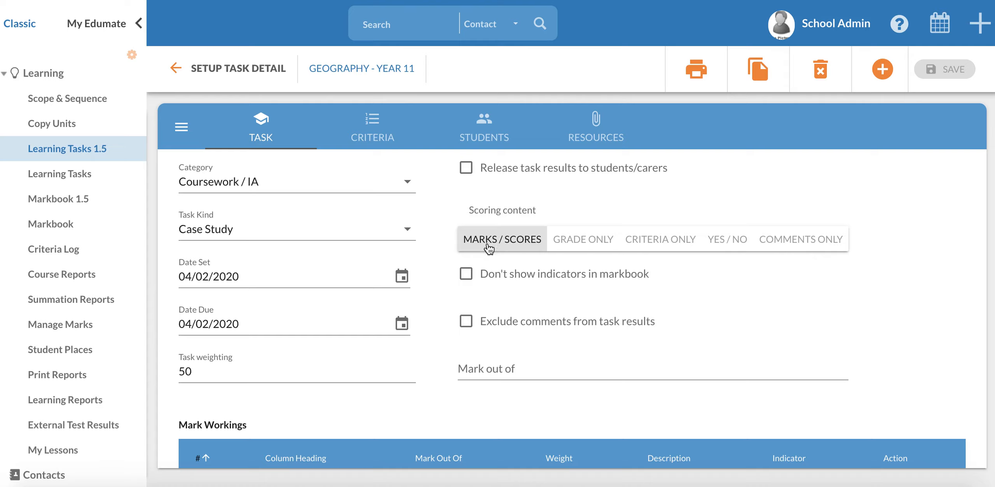
left_click(577, 246)
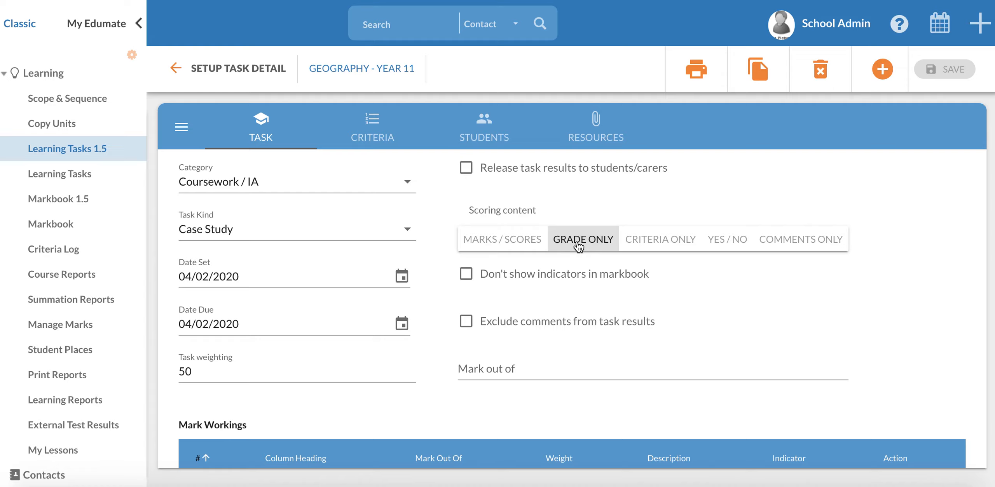
Switch the scoring content through Criteria Only, Yes / No and Comments Only, and set it to Marks / Scores
left_click(652, 246)
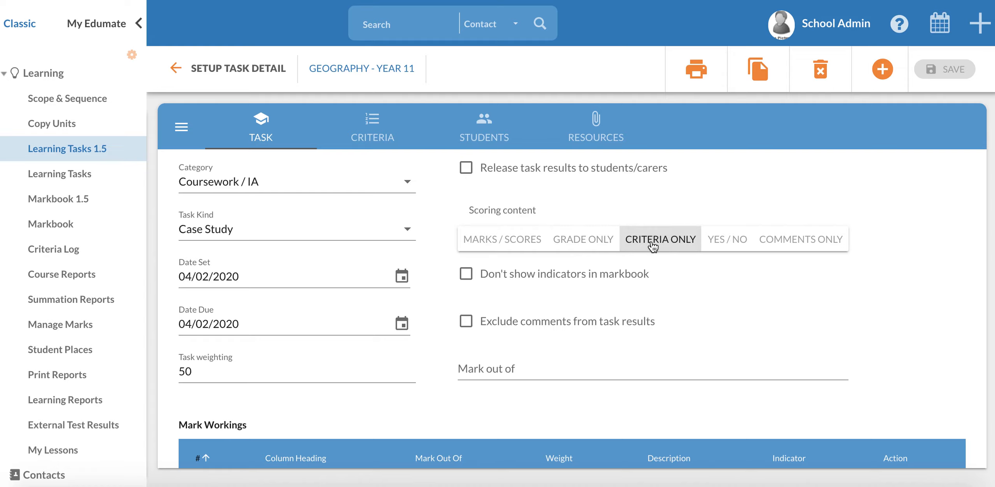
left_click(727, 246)
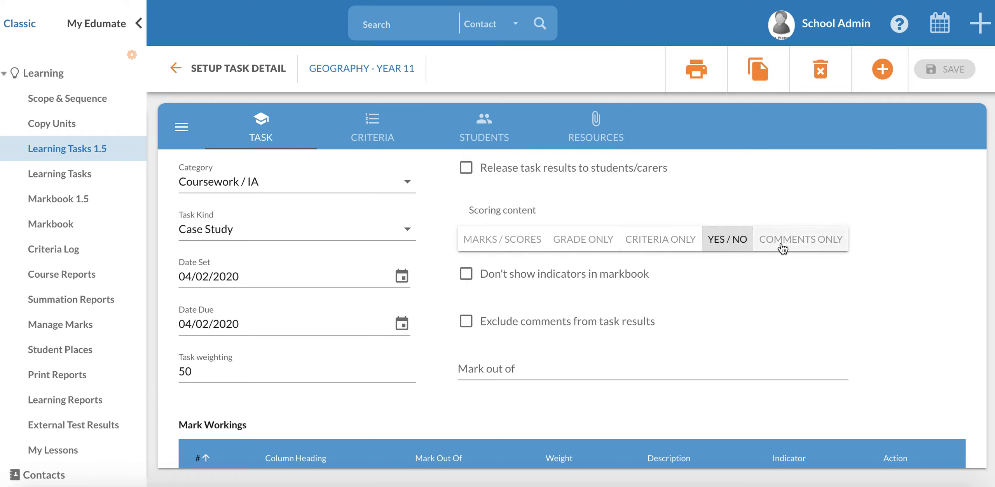
left_click(813, 247)
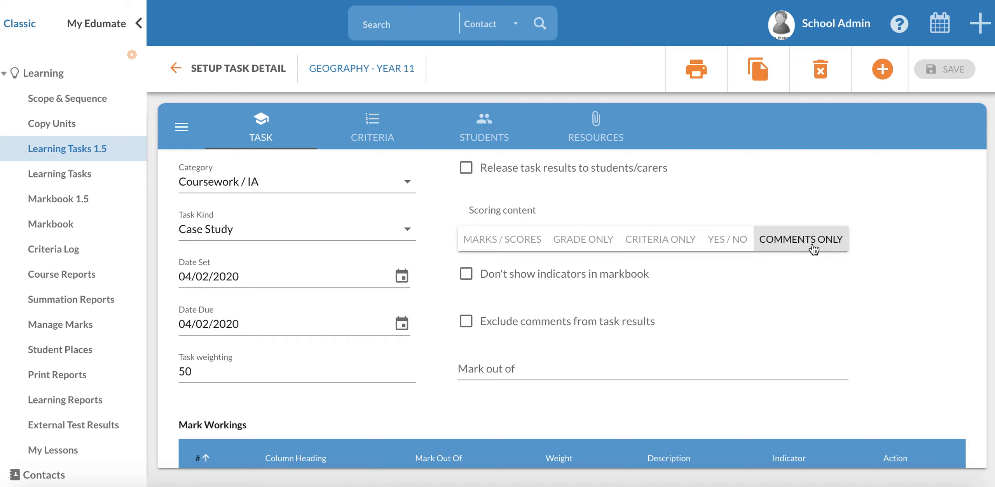
left_click(468, 246)
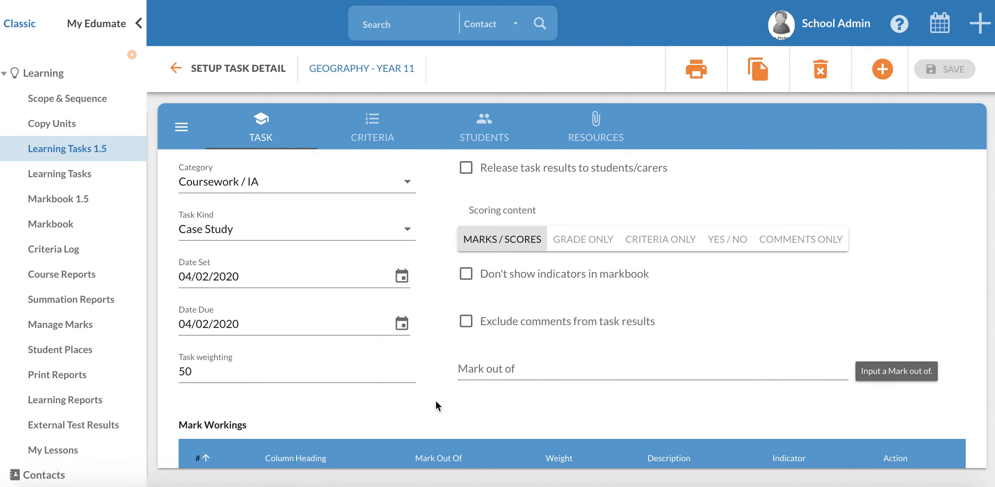
Add a mark column row to the task's Mark Workings table and review the Mark out of value
scroll(435, 401, "down", 5)
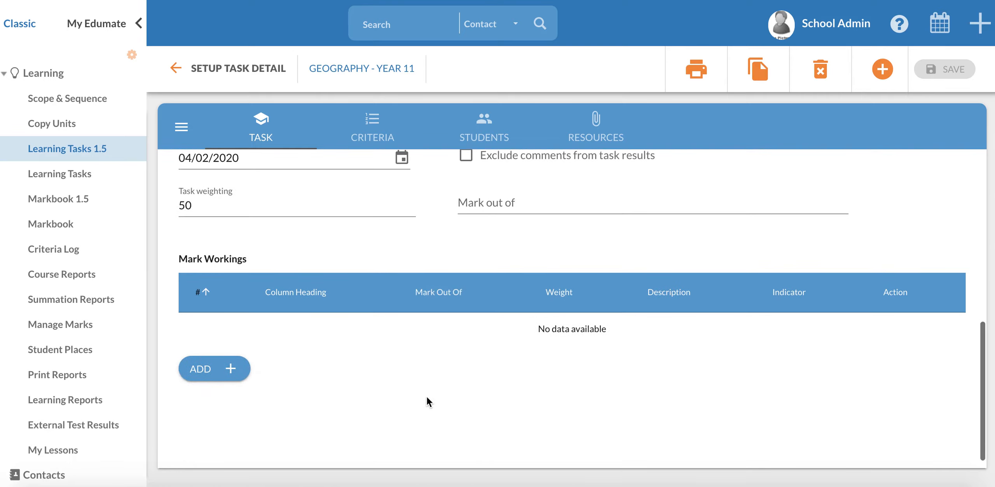
left_click(225, 370)
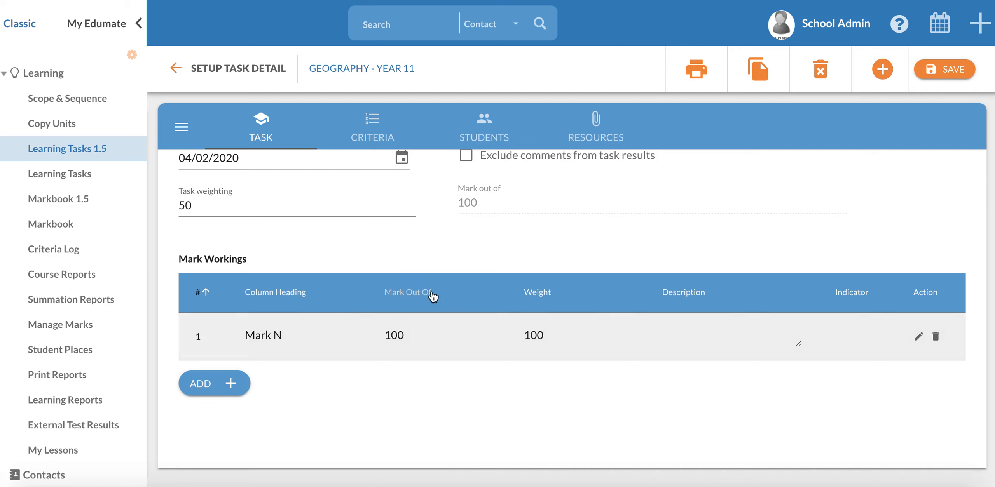
scroll(435, 303, "up", 4)
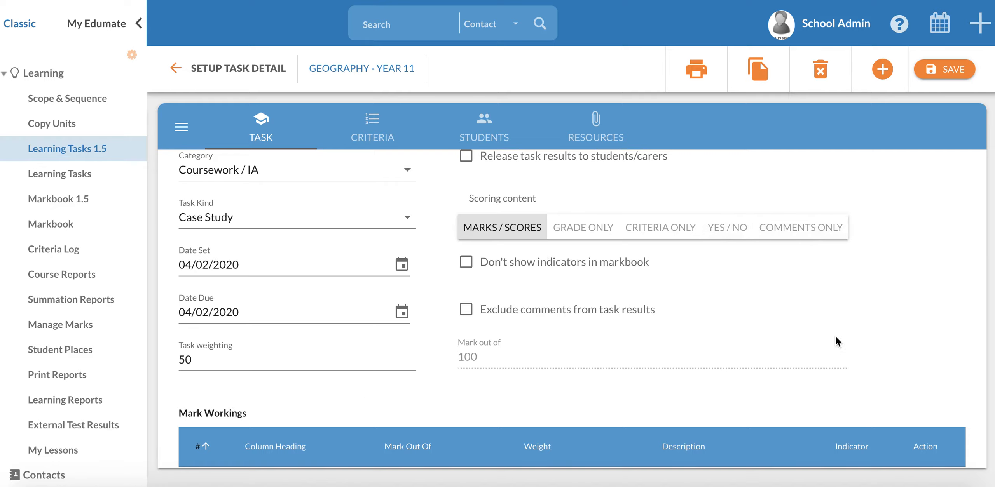
scroll(826, 303, "down", 2)
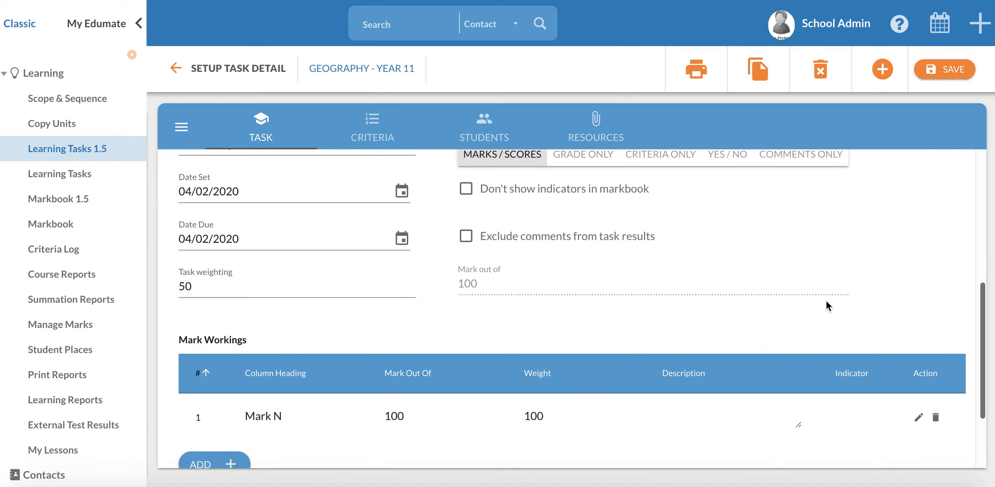